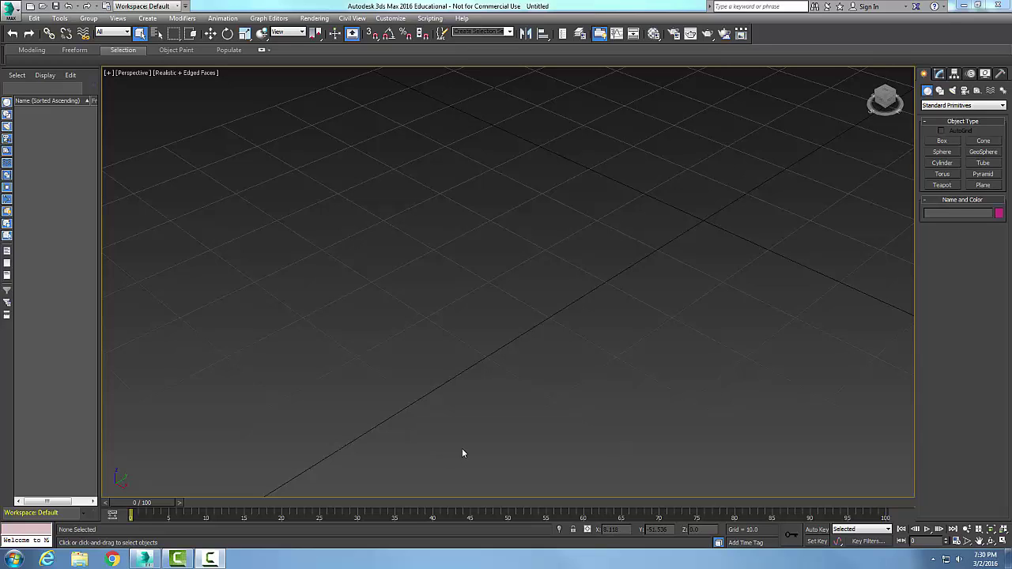
Step: Create a box about 33 × 42.5 units and 10.8 high with 3 length, width and height segments
{"action": "left_click", "coordinate": [942, 140]}
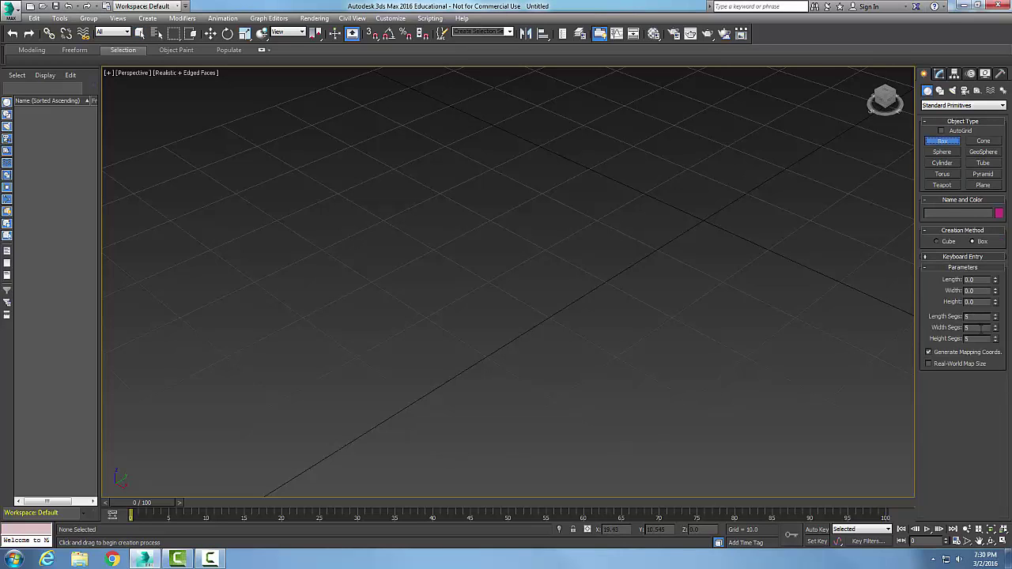
{"action": "left_click_drag", "start_coordinate": [971, 317], "coordinate": [903, 325]}
{"action": "left_click_drag", "start_coordinate": [968, 339], "coordinate": [931, 342]}
{"action": "type", "text": "3"}
{"action": "left_click_drag", "start_coordinate": [316, 253], "coordinate": [752, 285]}
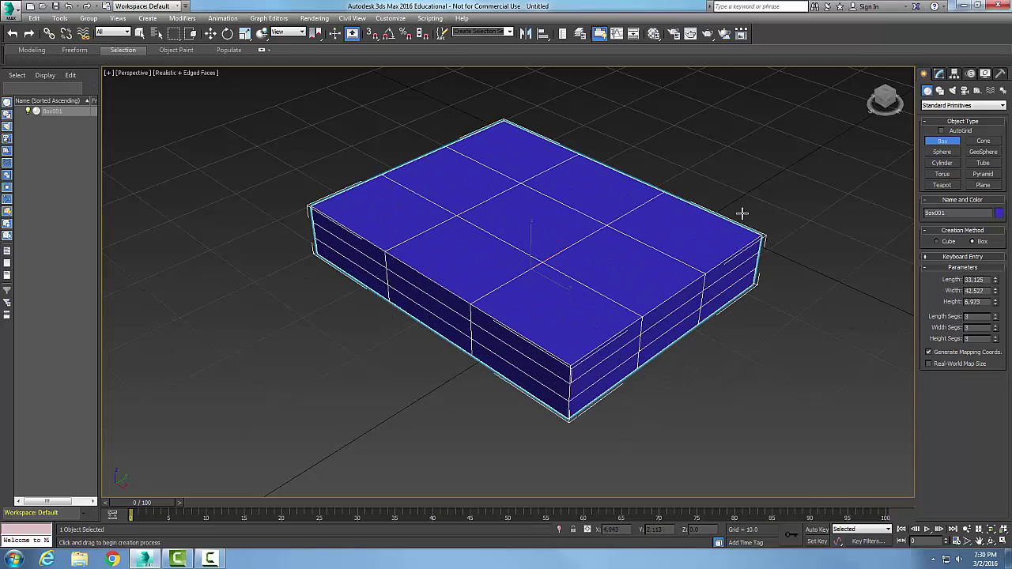
{"action": "left_click", "coordinate": [739, 199]}
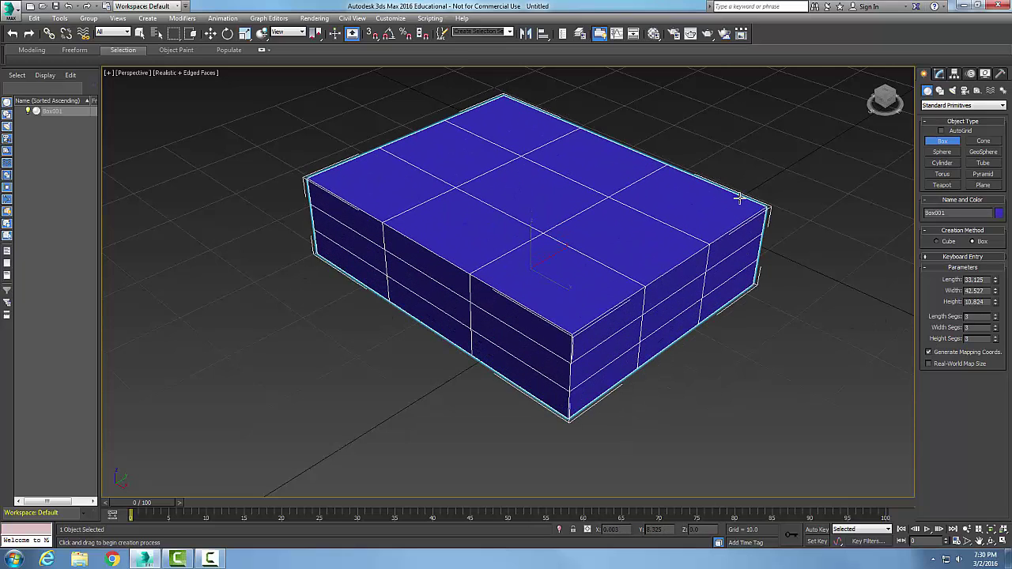
Step: Convert Box001 to an Editable Poly and switch to Edge sub-object level
{"action": "right_click", "coordinate": [614, 315]}
{"action": "right_click", "coordinate": [614, 316]}
{"action": "mouse_move", "coordinate": [652, 418]}
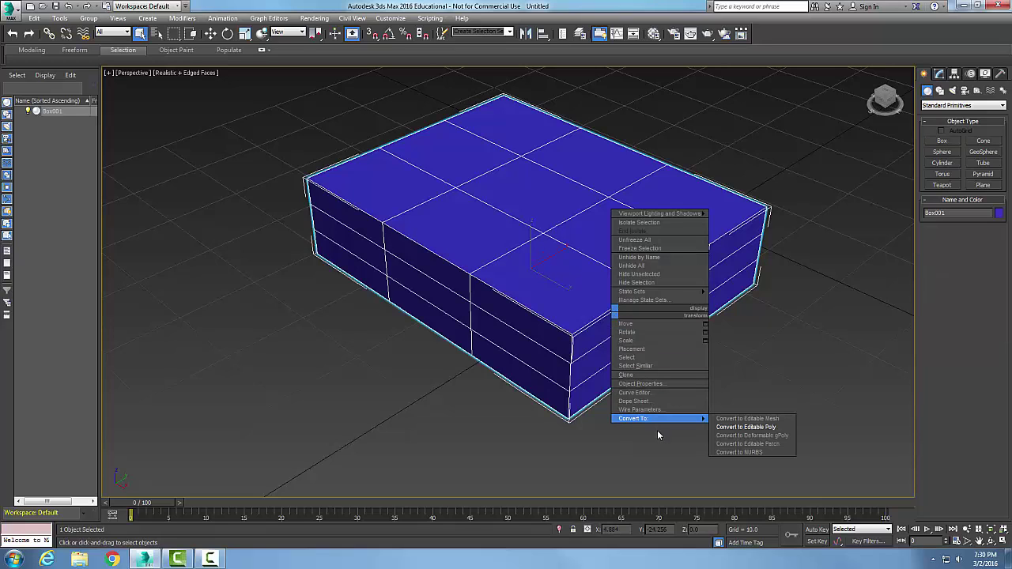
{"action": "left_click", "coordinate": [720, 427]}
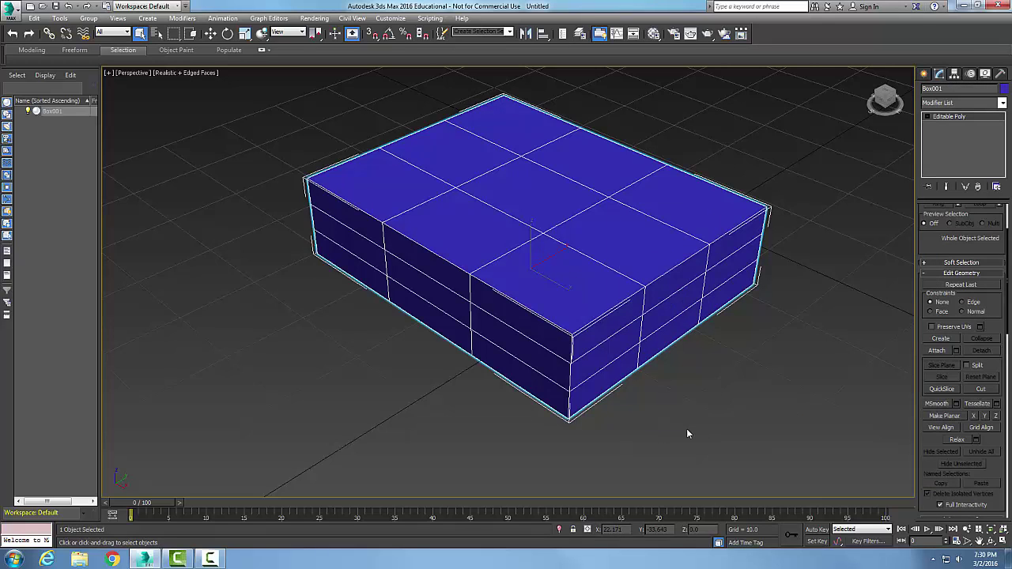
{"action": "left_click", "coordinate": [927, 117]}
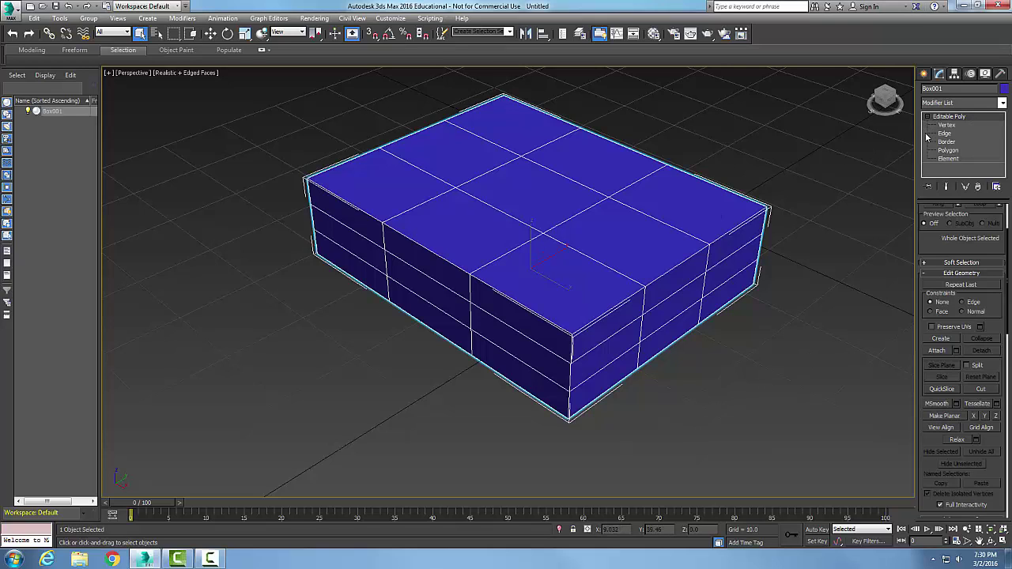
{"action": "left_click", "coordinate": [944, 133]}
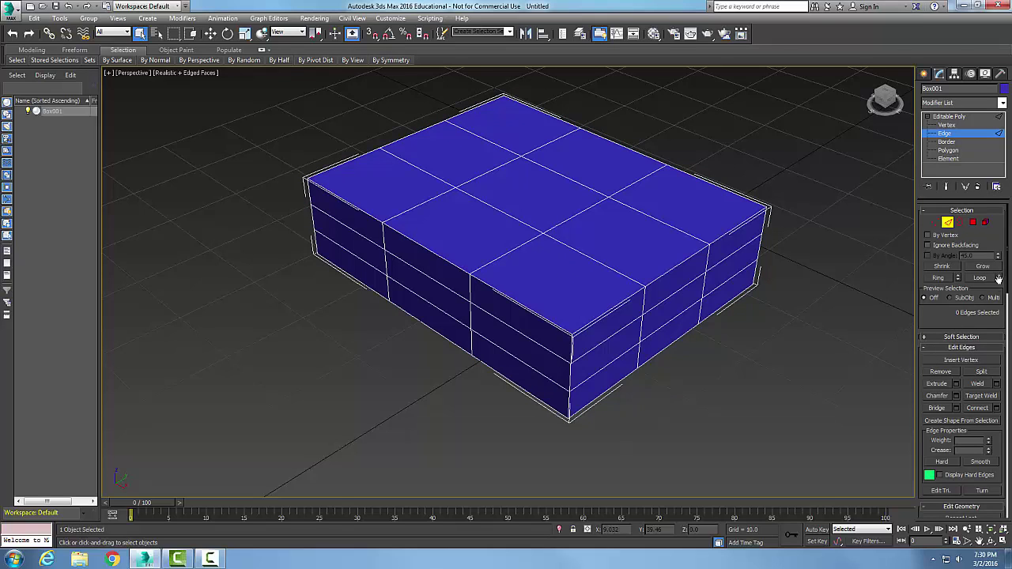
{"action": "left_click_drag", "start_coordinate": [1008, 259], "coordinate": [1008, 261]}
{"action": "scroll", "coordinate": [993, 268], "scroll_direction": "down", "scroll_amount": 5}
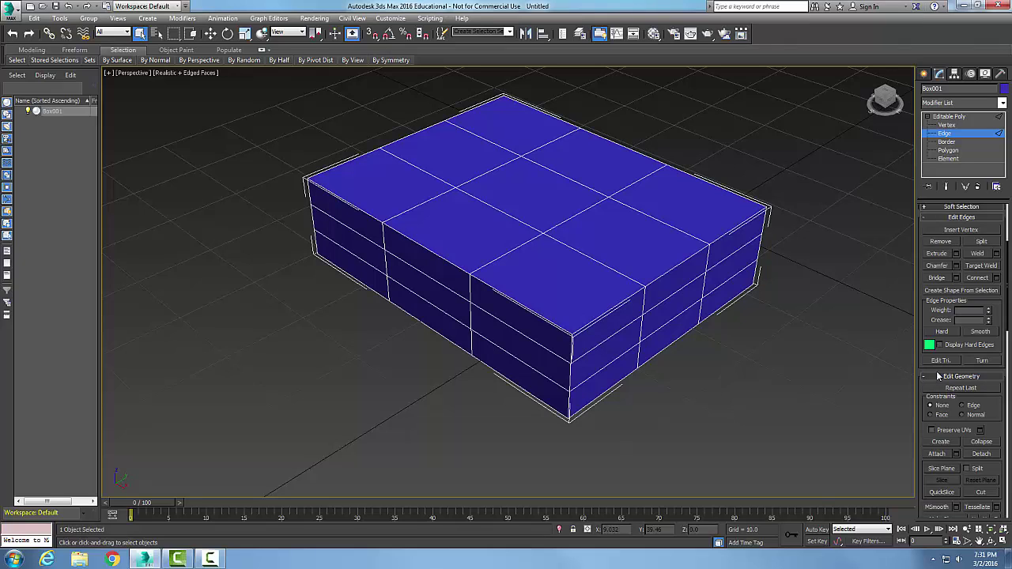
Step: Open the Connect Edges caddy, previewing 2 segments with pinch 10 and slide 0
{"action": "left_click", "coordinate": [996, 278]}
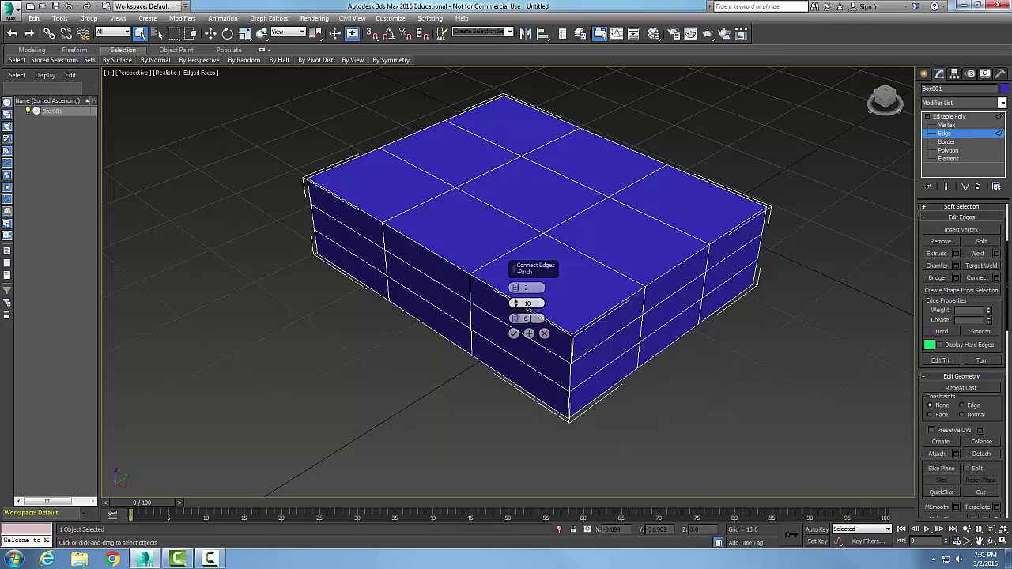
{"action": "left_click", "coordinate": [525, 317]}
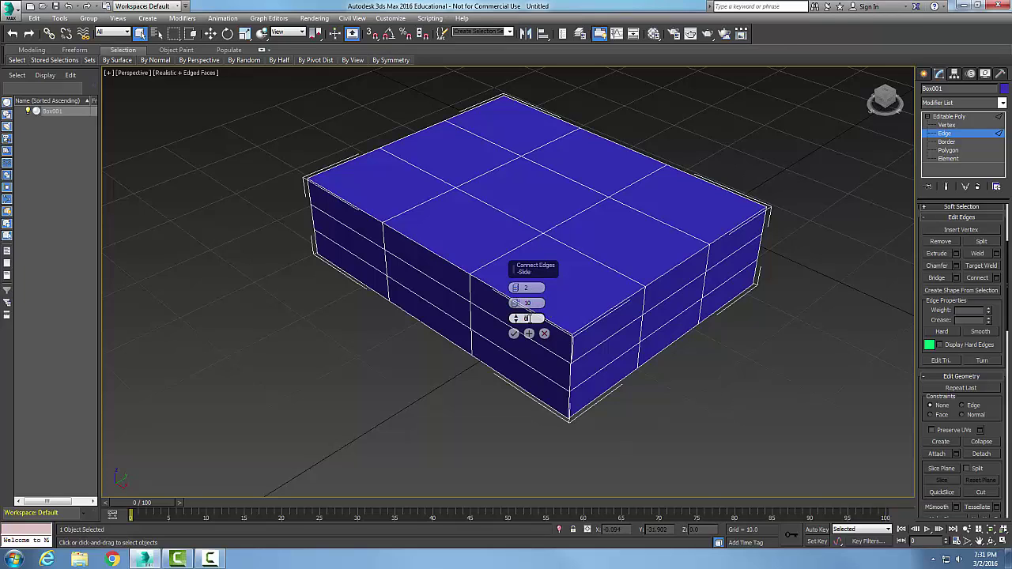
Step: Connect a left-side edge with 2 segments, pinch 15 and slide 0, and commit it
{"action": "left_click", "coordinate": [385, 268]}
{"action": "left_click_drag", "start_coordinate": [528, 298], "coordinate": [532, 294]}
{"action": "left_click", "coordinate": [516, 292]}
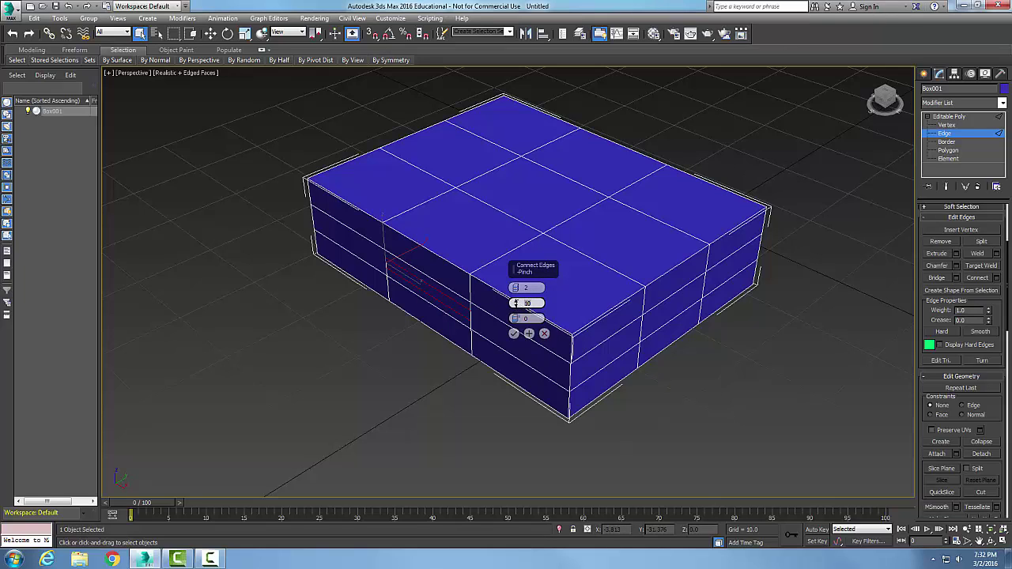
{"action": "left_click", "coordinate": [524, 305]}
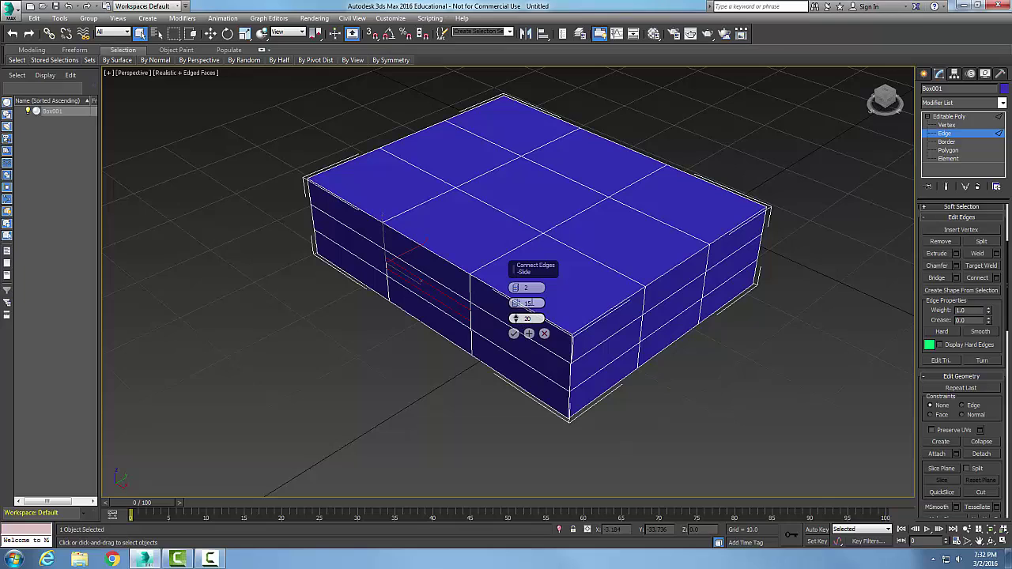
{"action": "left_click", "coordinate": [536, 303]}
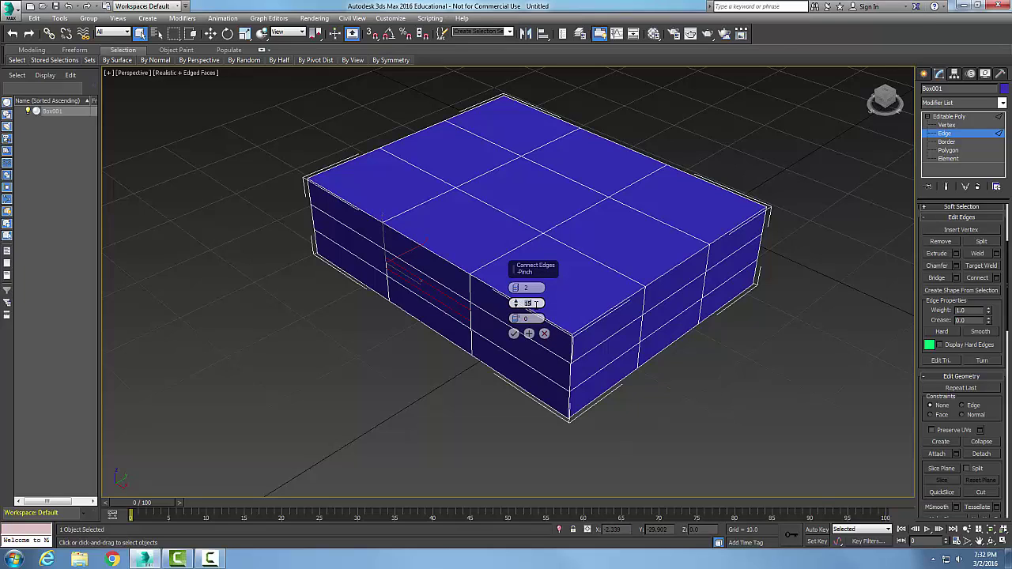
{"action": "left_click", "coordinate": [513, 335]}
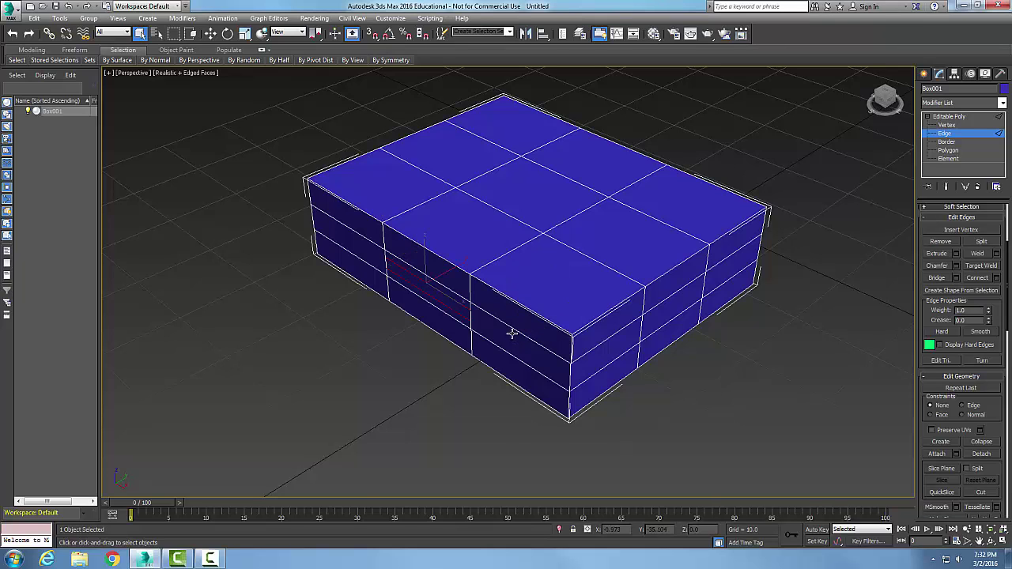
Step: Move one front-side edge down and inward to form a groove
{"action": "scroll", "coordinate": [409, 327], "scroll_direction": "up", "scroll_amount": 5}
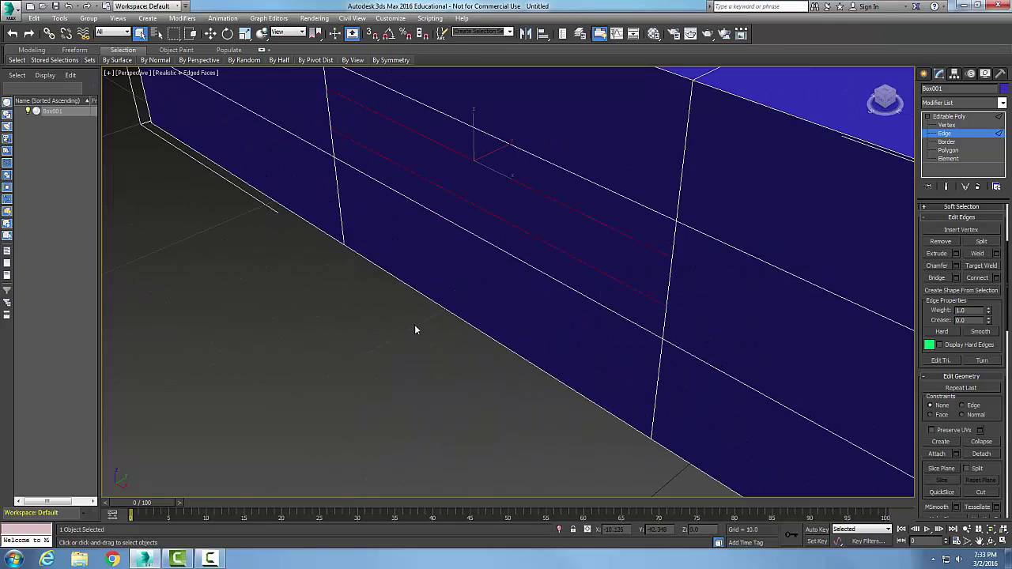
{"action": "left_click", "coordinate": [466, 301]}
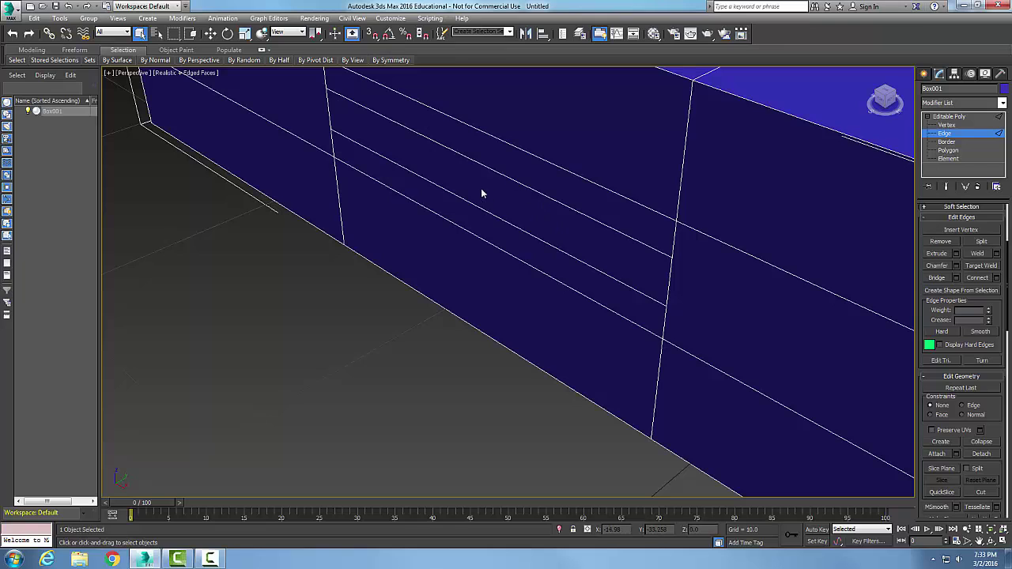
{"action": "scroll", "coordinate": [493, 231], "scroll_direction": "down", "scroll_amount": 5}
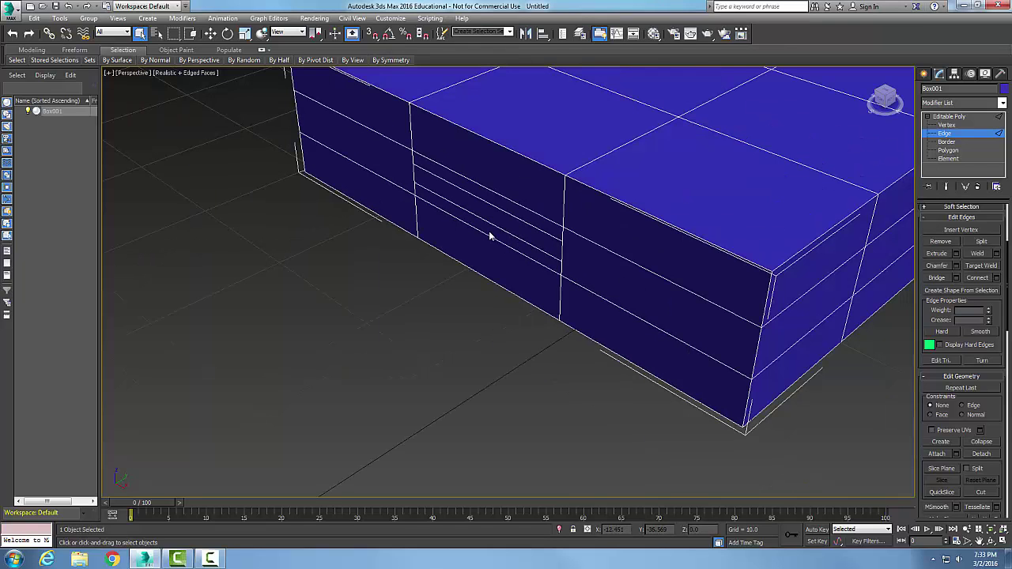
{"action": "left_click", "coordinate": [490, 224]}
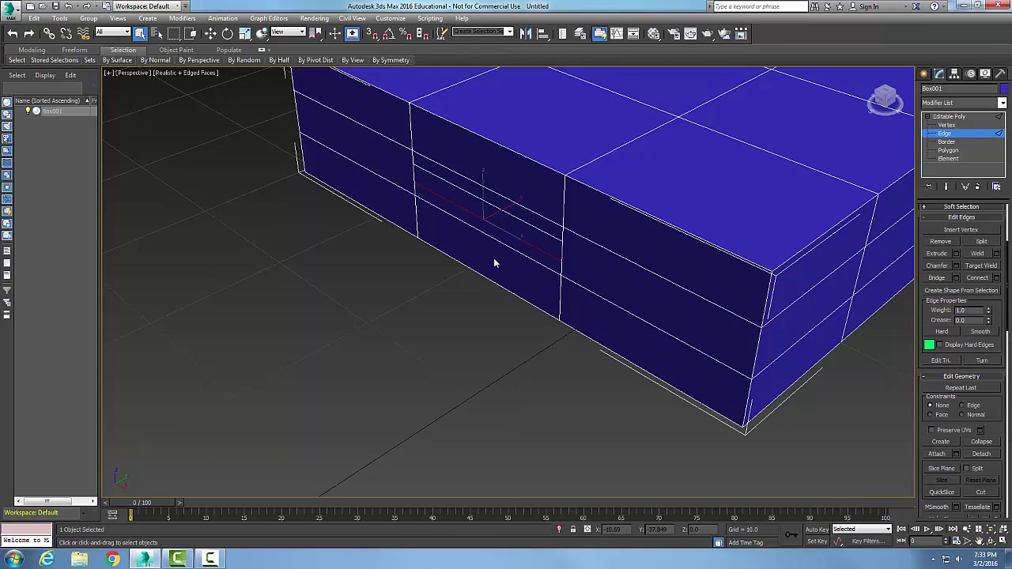
{"action": "left_click", "coordinate": [211, 34]}
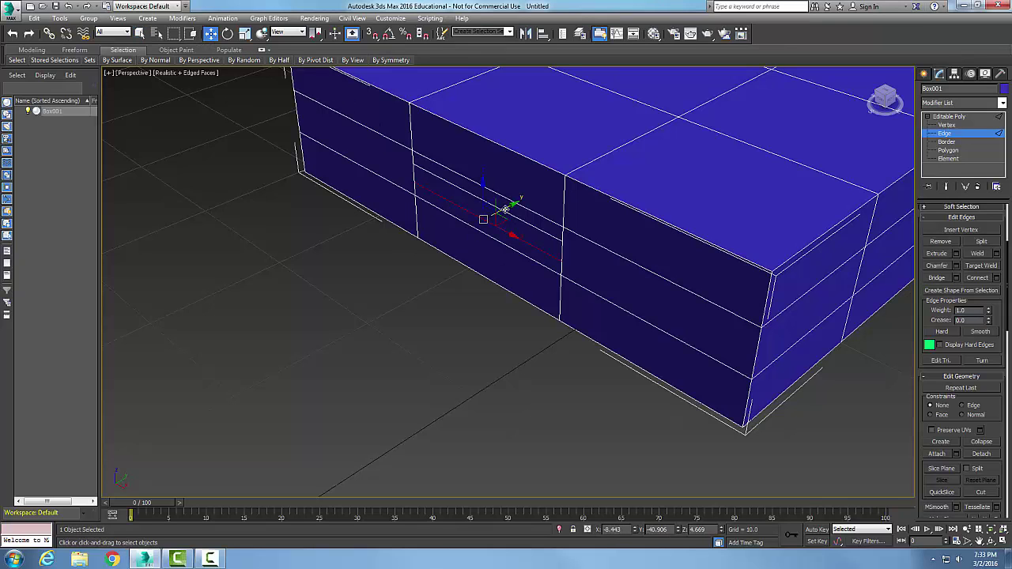
{"action": "left_click_drag", "start_coordinate": [502, 210], "coordinate": [476, 226]}
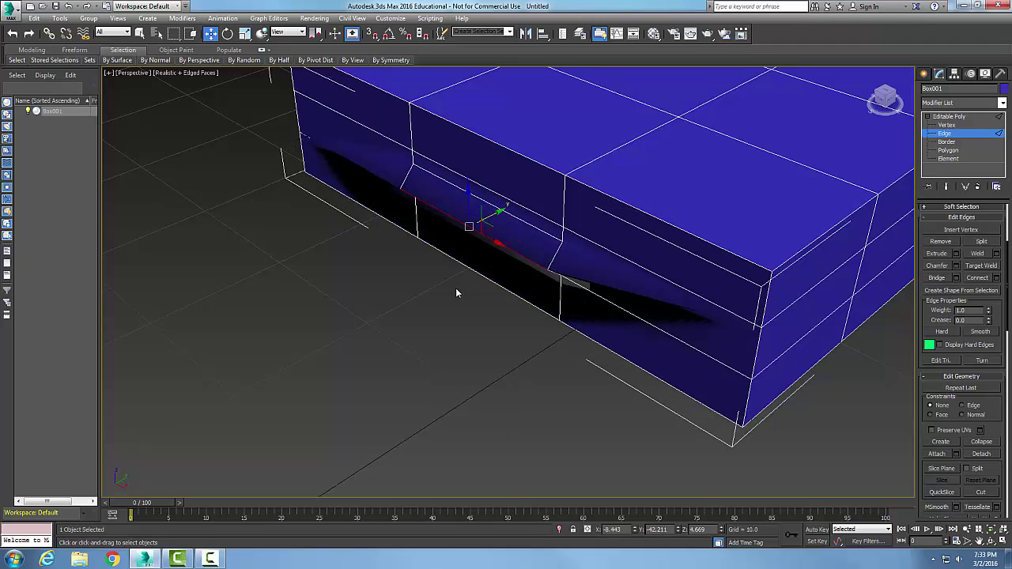
Step: Push a second front edge inward along Y to dent the face, then deselect it
{"action": "right_click", "coordinate": [383, 286]}
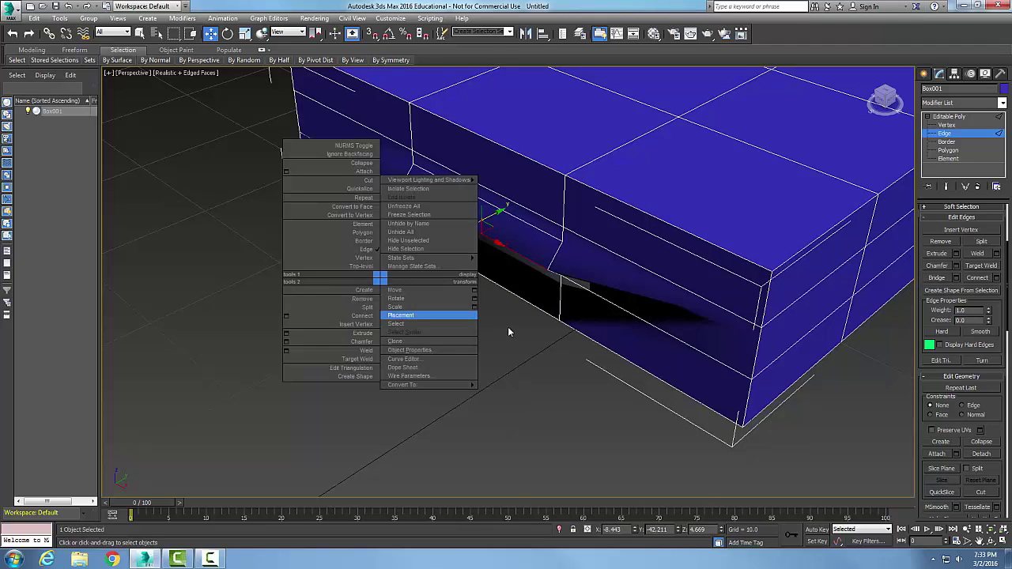
{"action": "left_click", "coordinate": [505, 342]}
{"action": "left_click", "coordinate": [499, 314]}
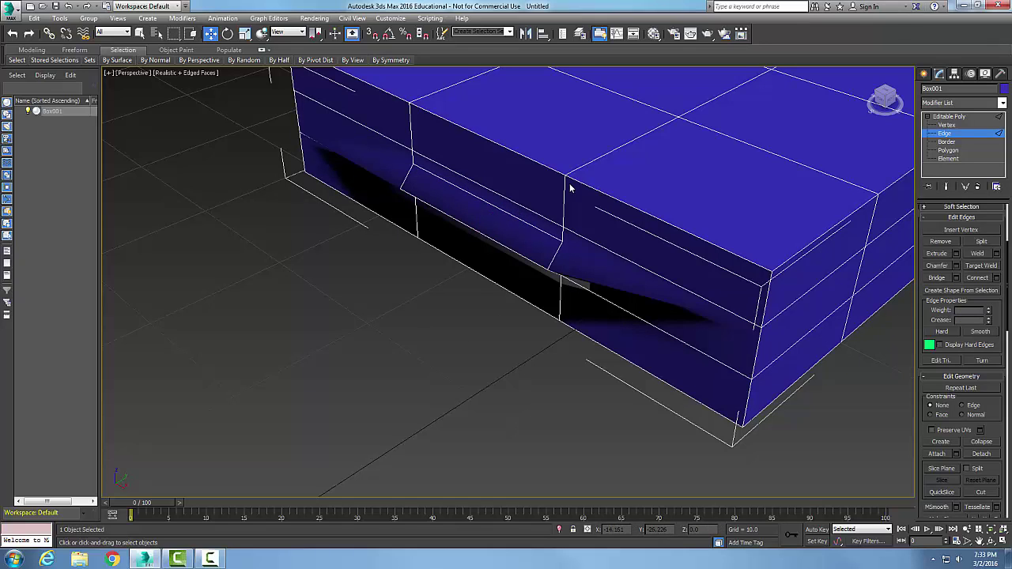
{"action": "left_click", "coordinate": [517, 219]}
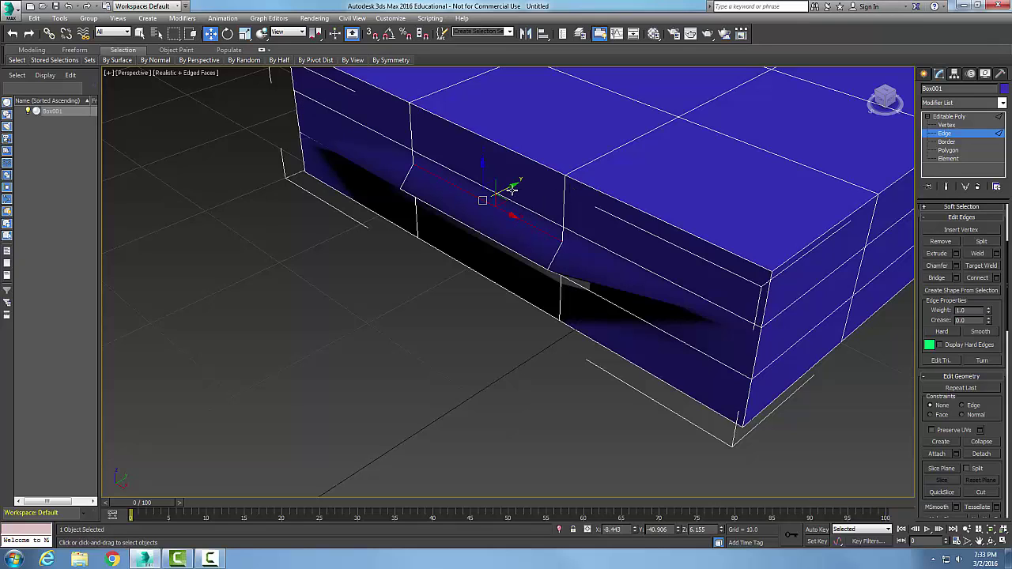
{"action": "left_click_drag", "start_coordinate": [512, 185], "coordinate": [490, 208]}
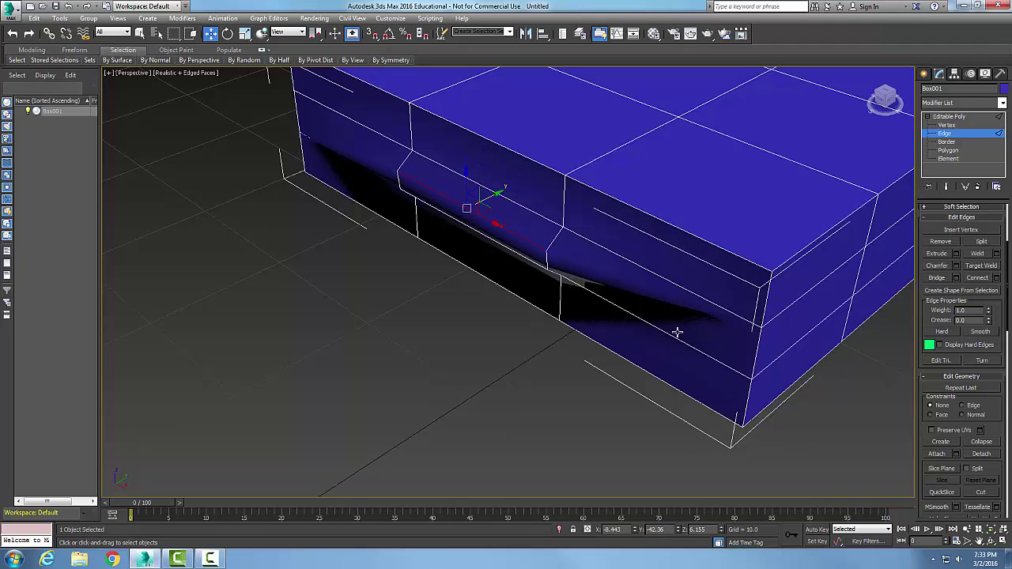
{"action": "left_click", "coordinate": [510, 388]}
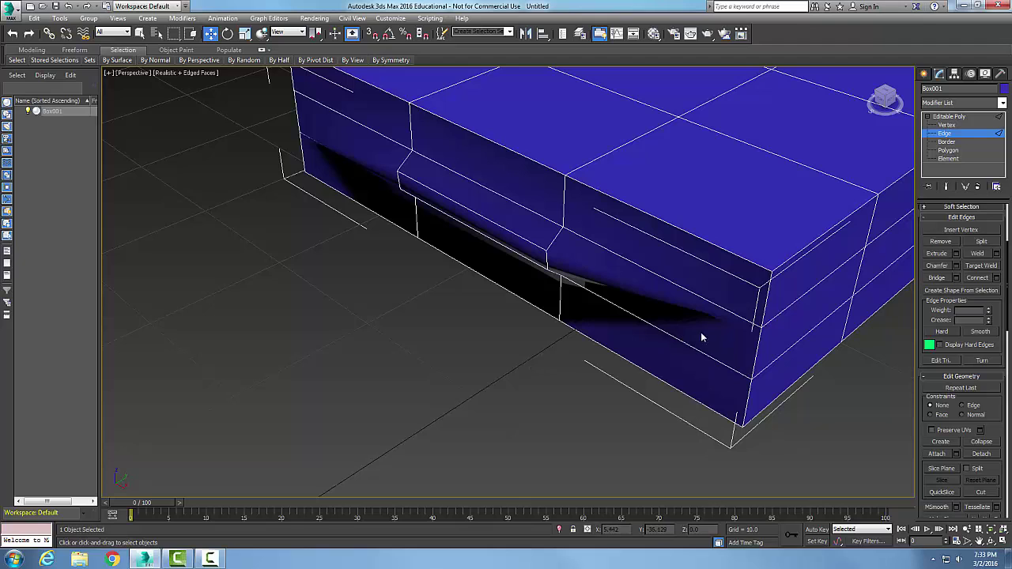
Step: Back at Edge level, set Connect Edges to 1 segment with pinch 0
{"action": "left_click", "coordinate": [947, 133]}
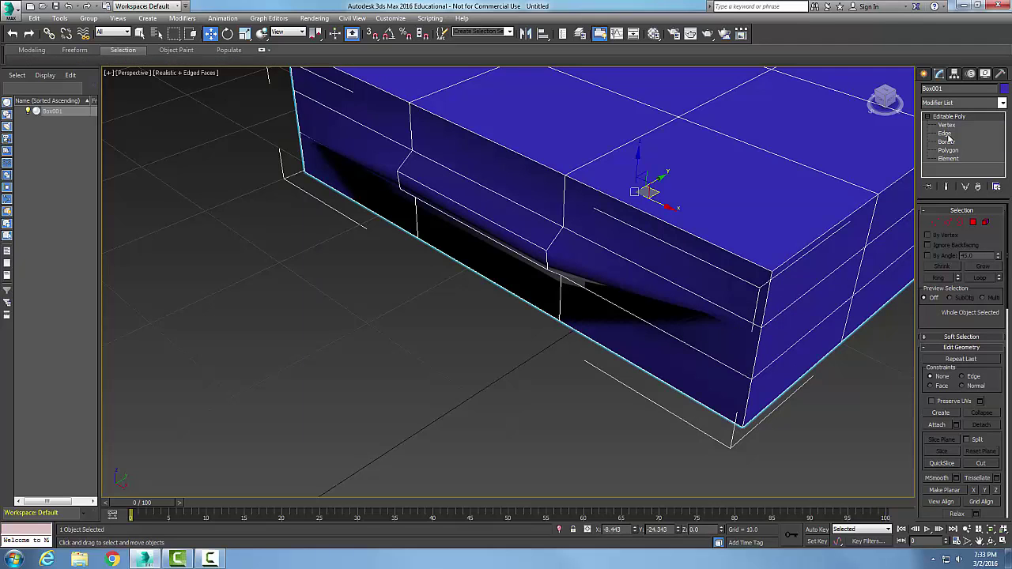
{"action": "left_click", "coordinate": [945, 134]}
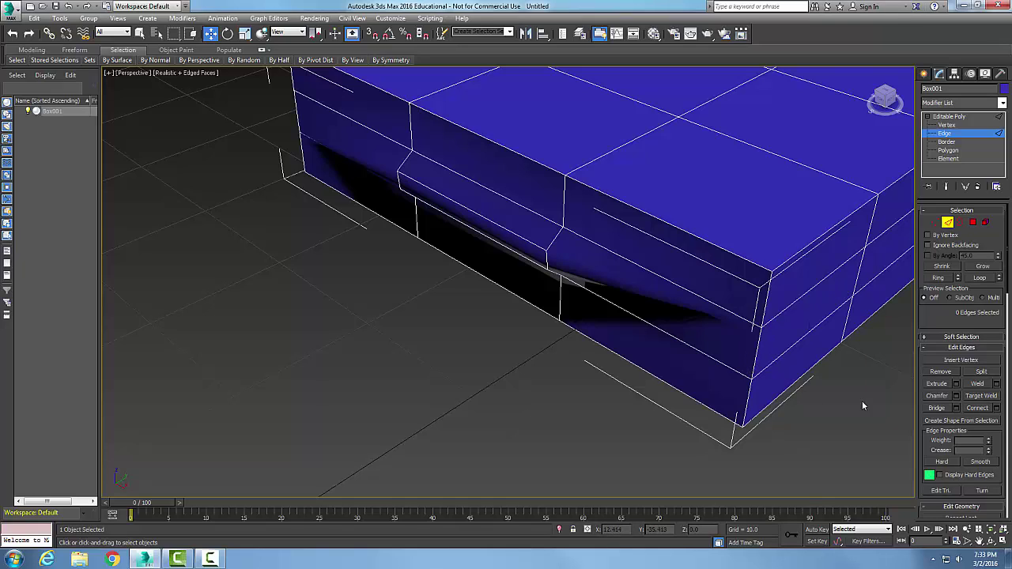
{"action": "left_click", "coordinate": [995, 408]}
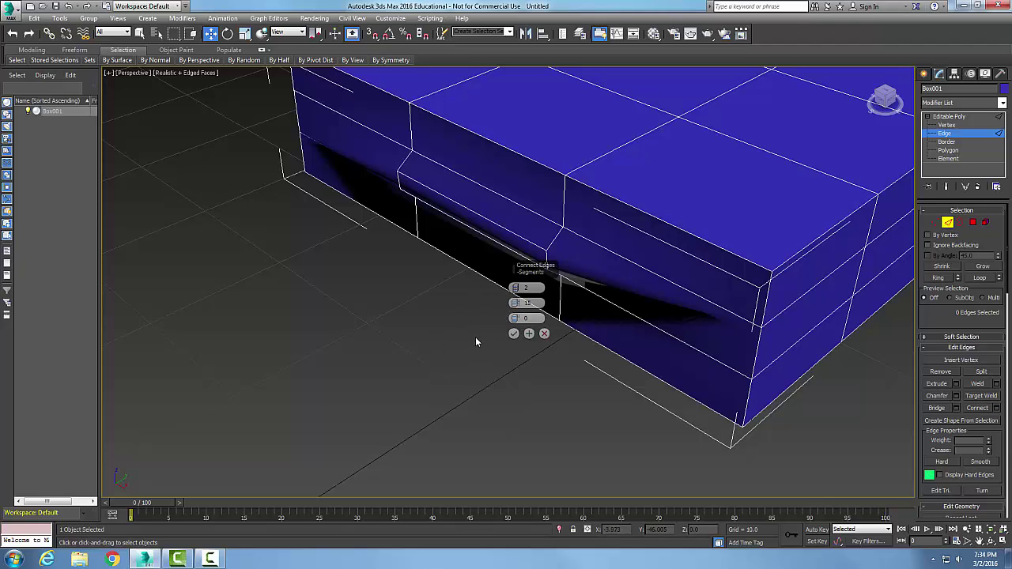
{"action": "double_click", "coordinate": [532, 287]}
{"action": "double_click", "coordinate": [534, 303]}
{"action": "type", "text": "0"}
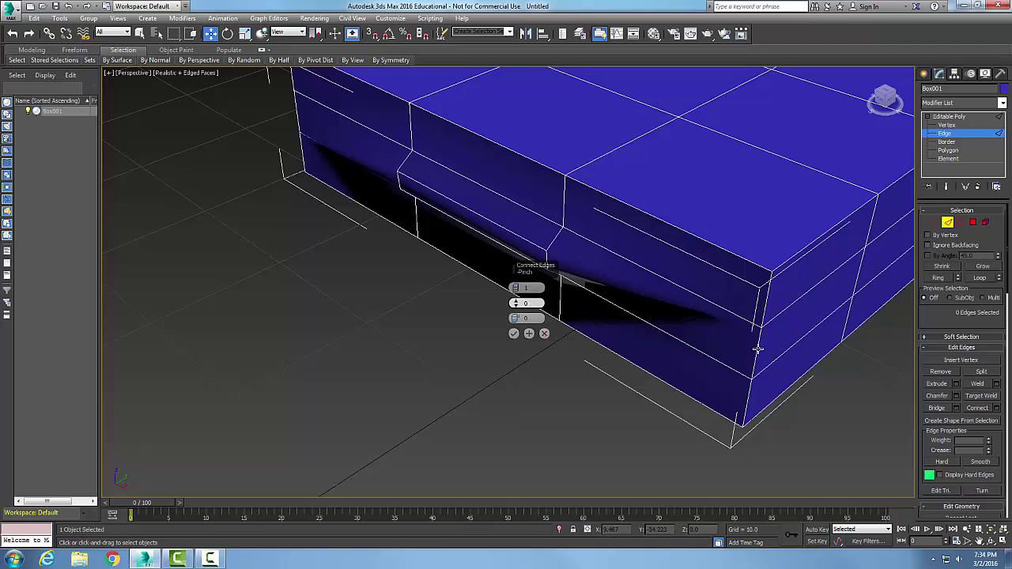
{"action": "key", "text": "Return"}
Step: Connect two vertical right-face edges with one new edge and pull it outward along X
{"action": "left_click", "coordinate": [757, 346]}
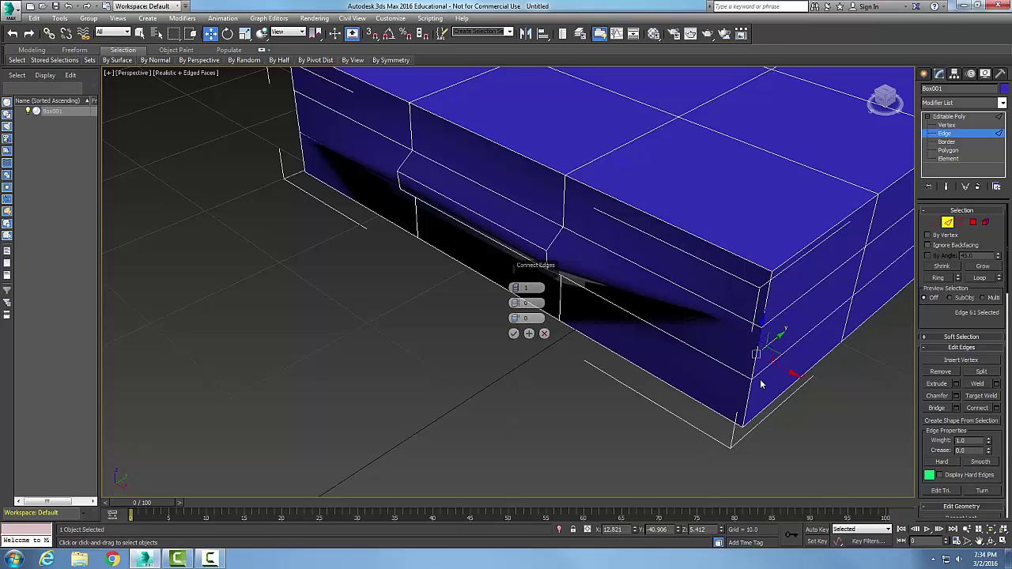
{"action": "left_click", "coordinate": [859, 274], "text": "ctrl"}
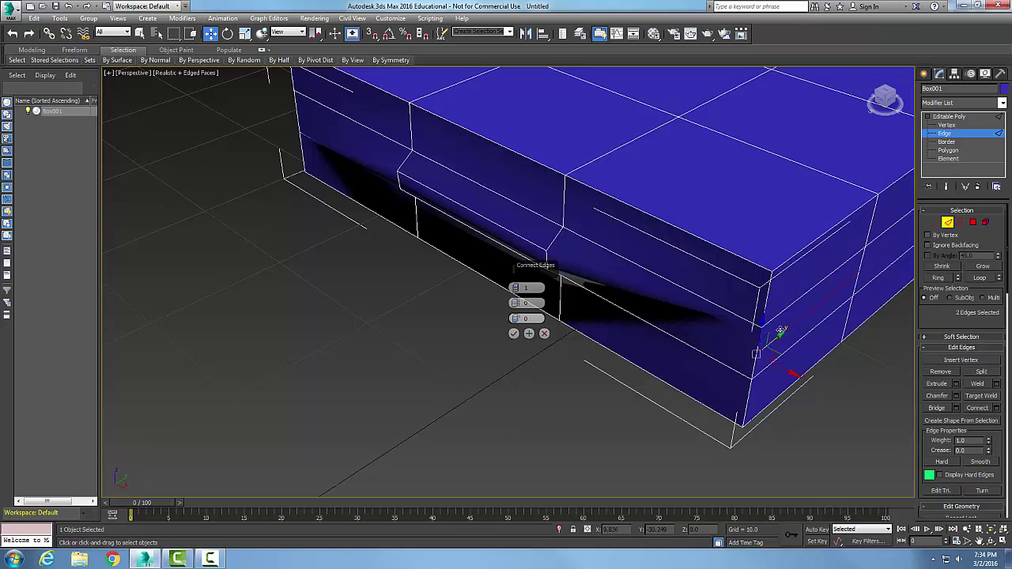
{"action": "left_click", "coordinate": [514, 334]}
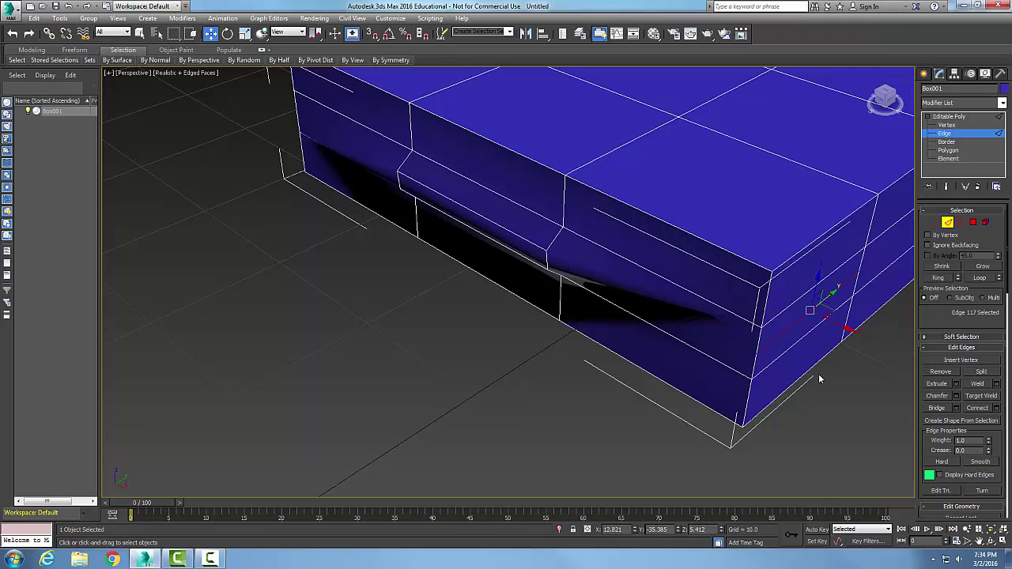
{"action": "left_click_drag", "start_coordinate": [846, 327], "coordinate": [894, 365]}
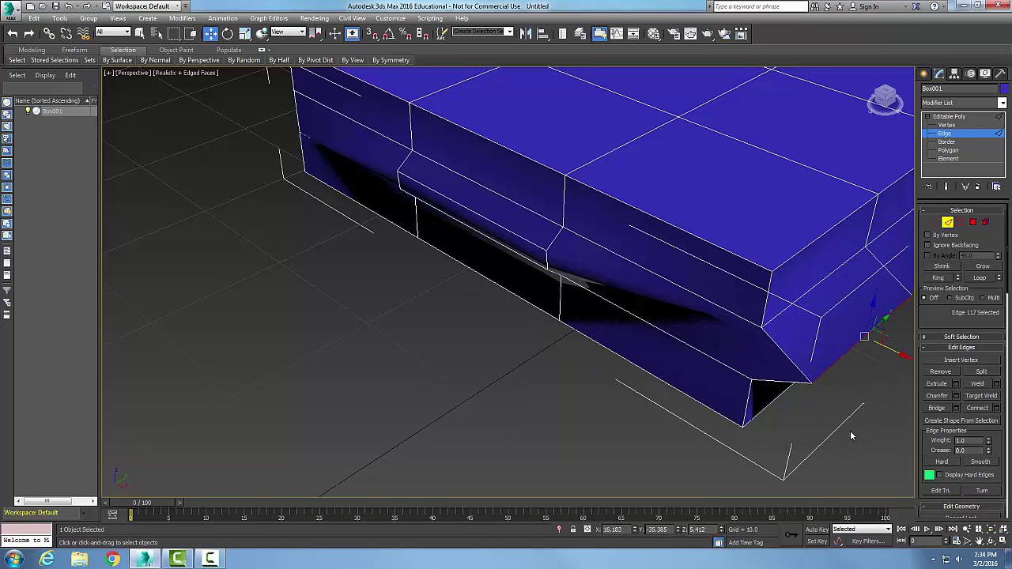